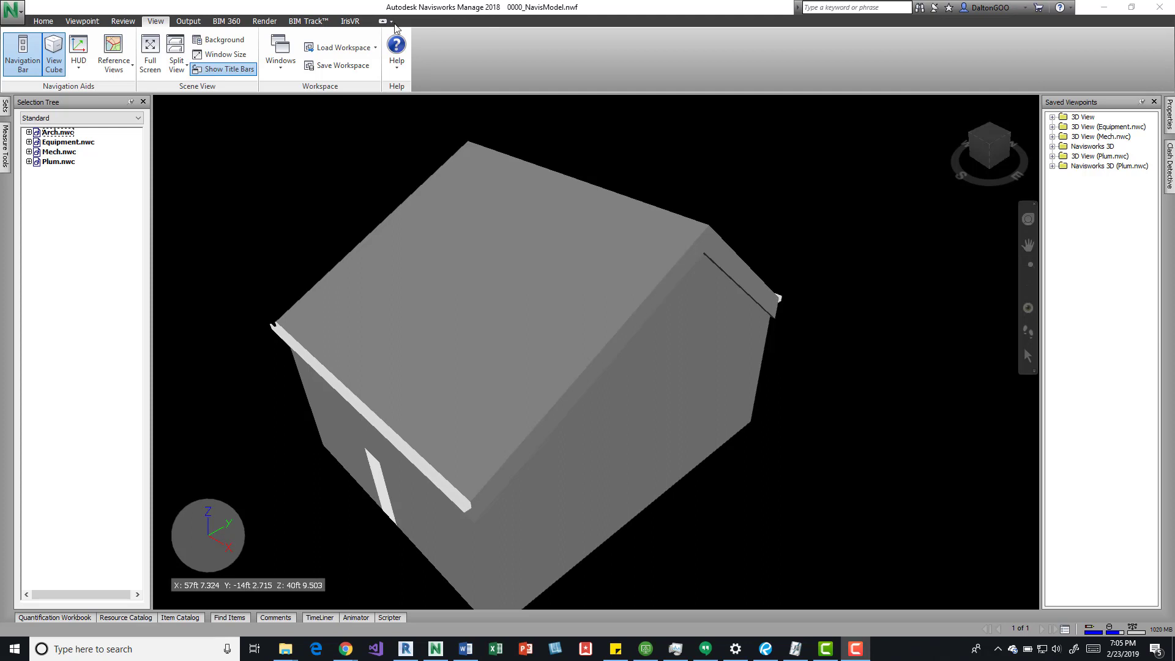
Open the Options Editor's General > Auto-Save page and turn Enable Auto-Save off and back on.
click(13, 10)
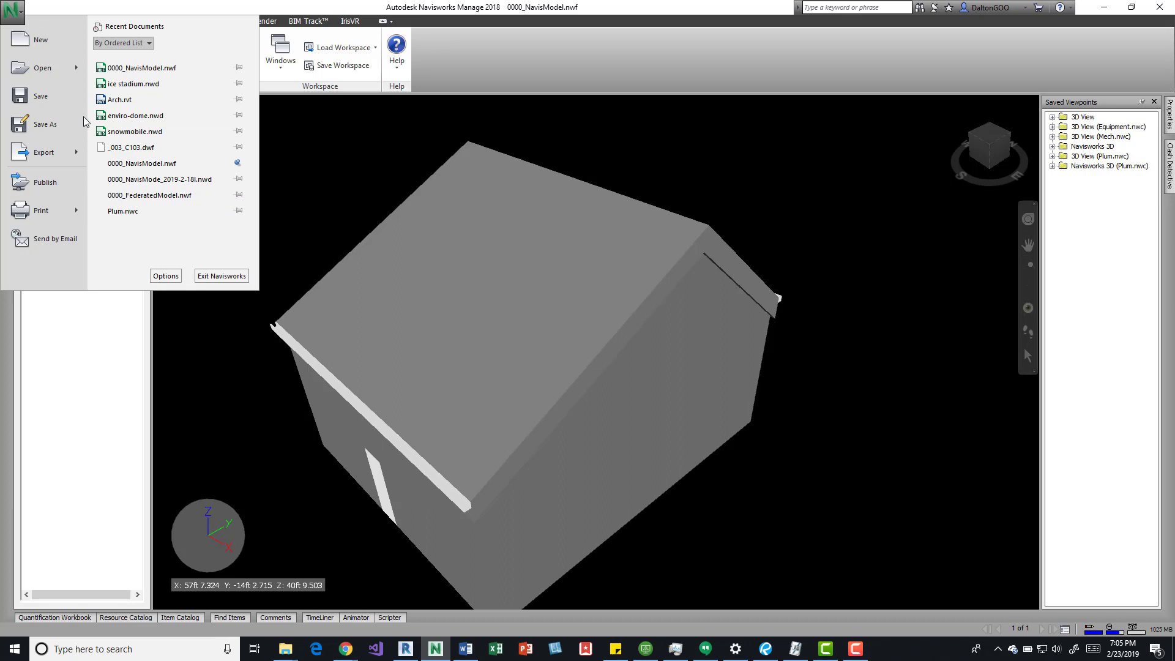
click(165, 276)
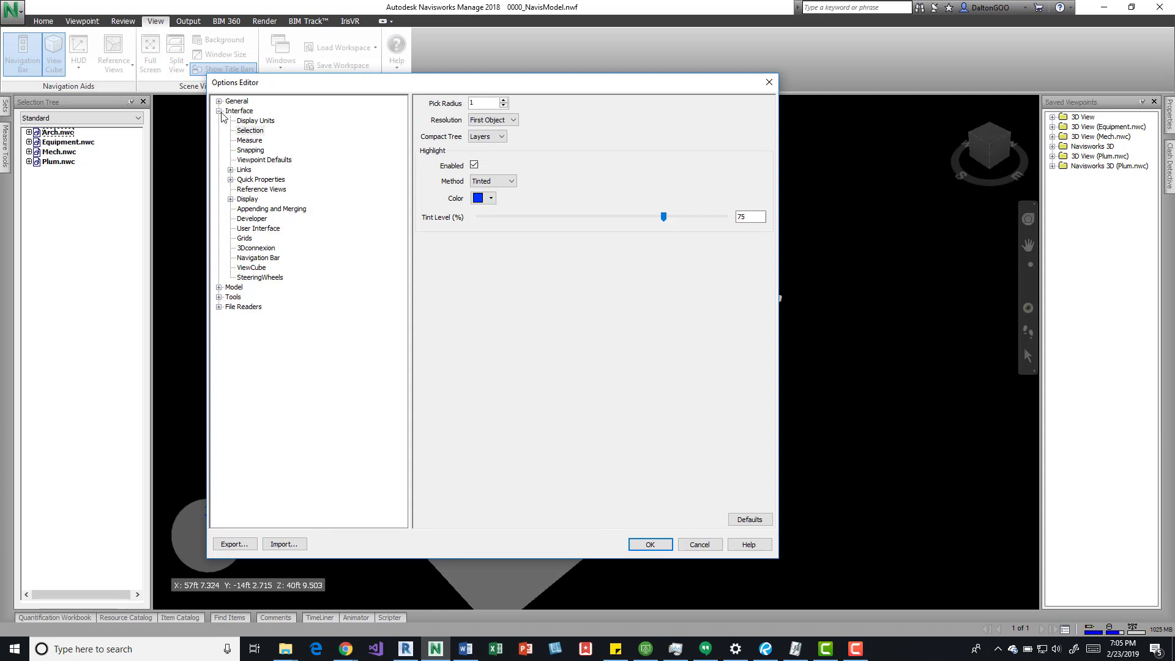
click(219, 111)
click(220, 101)
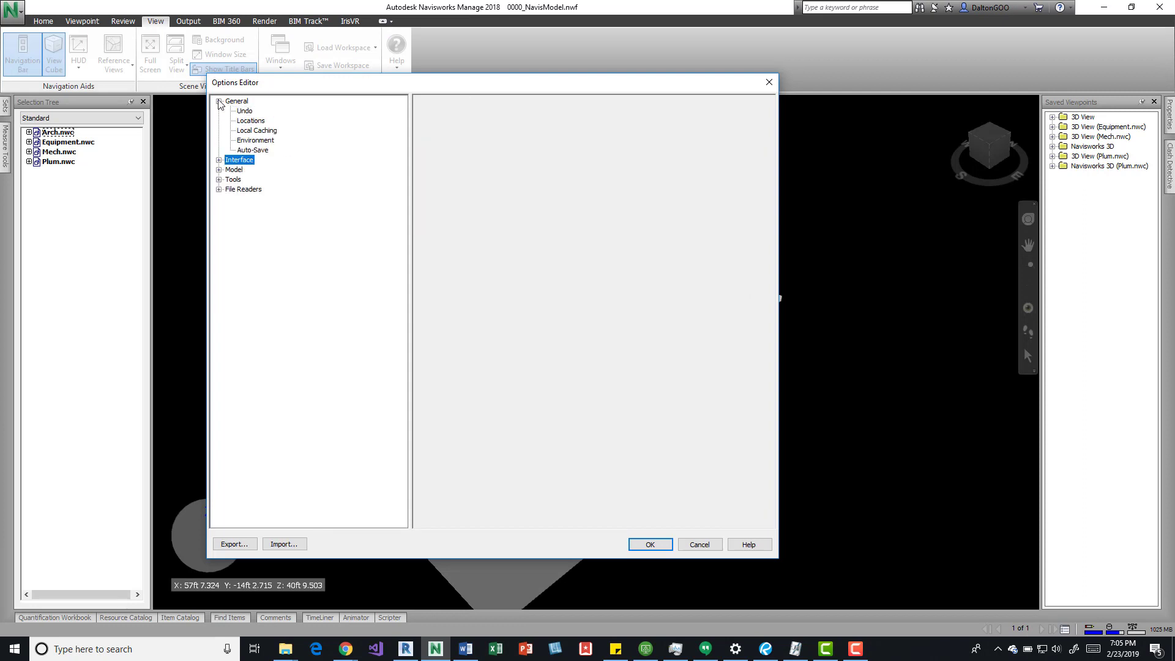
click(254, 152)
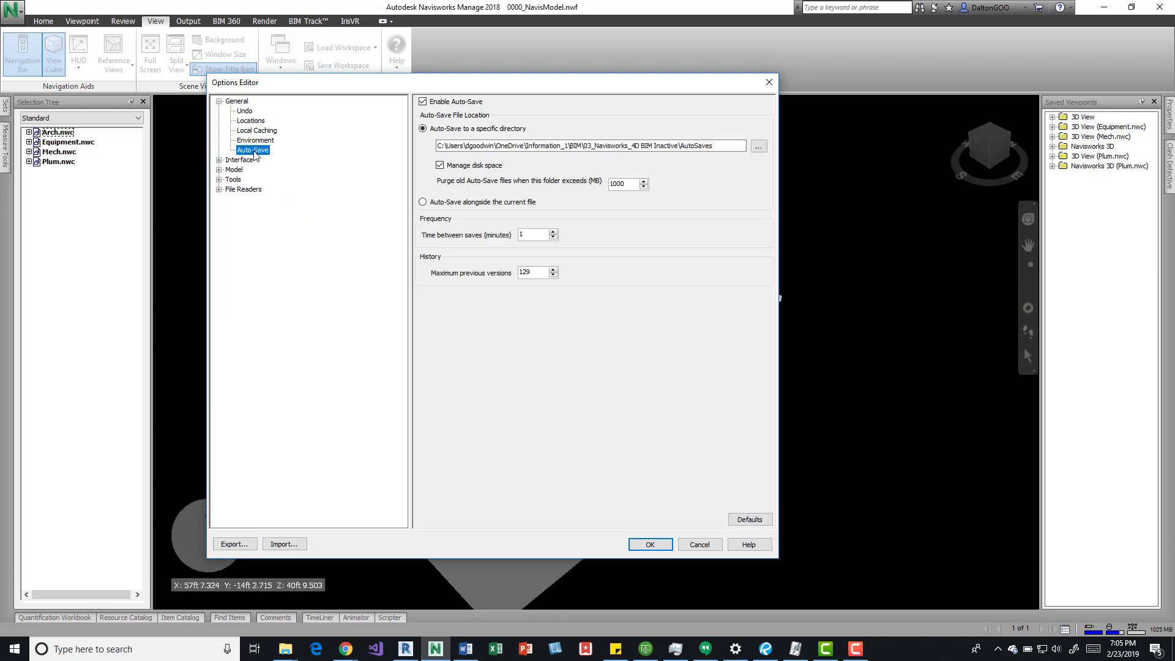
click(423, 101)
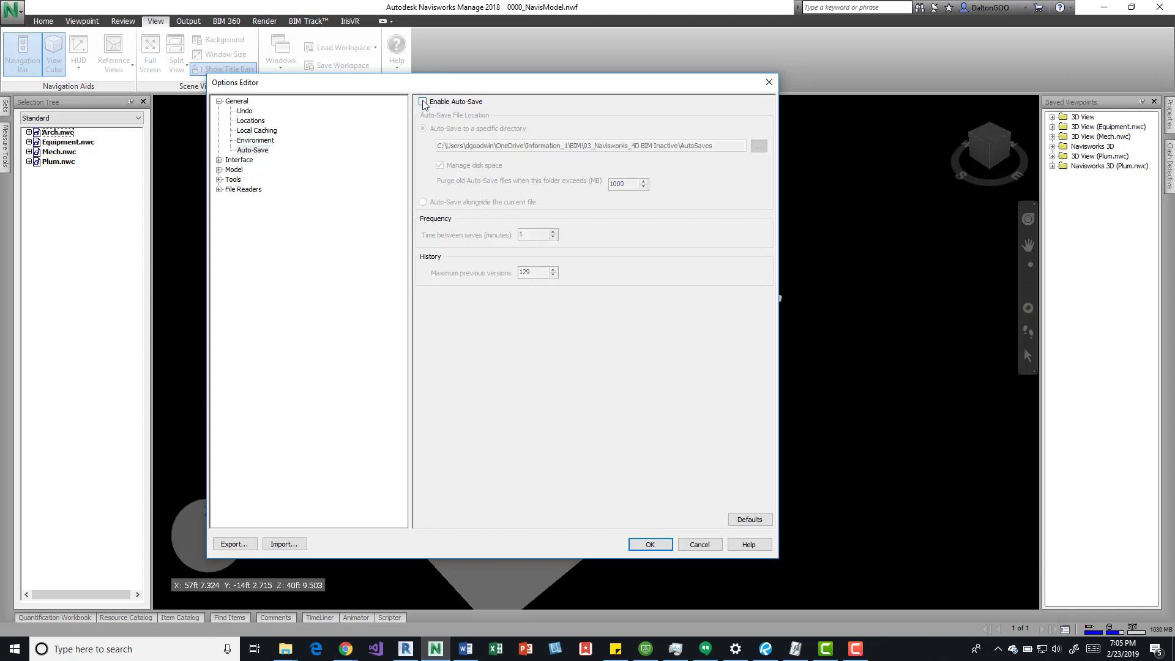
click(423, 102)
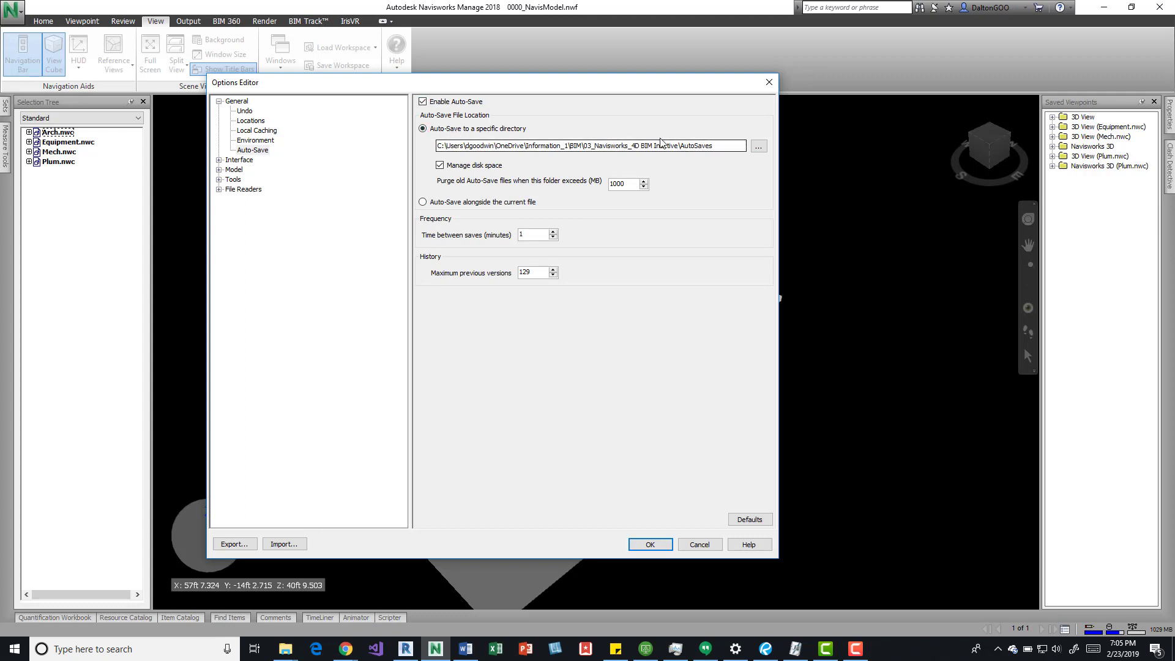
Check the auto-save folder path and the 1000 MB purge size without changing them.
click(710, 146)
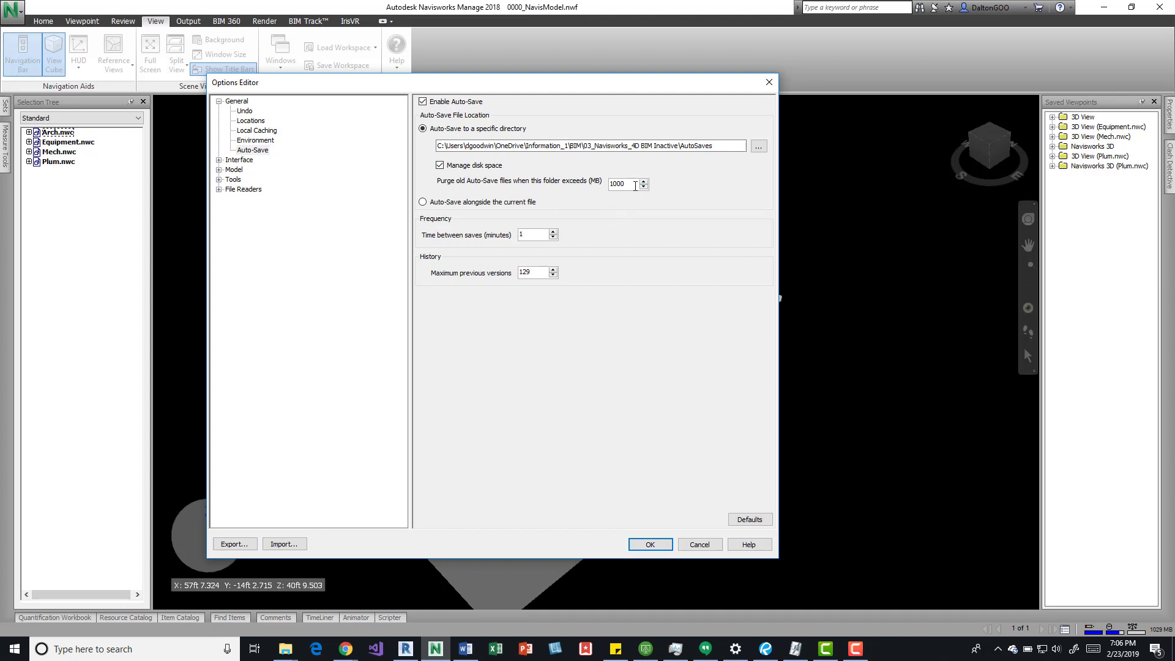
double_click(631, 187)
Browse Navisworks Basics, Class, Navisworks_Folder_Structure and Archive folders in File Explorer.
click(286, 649)
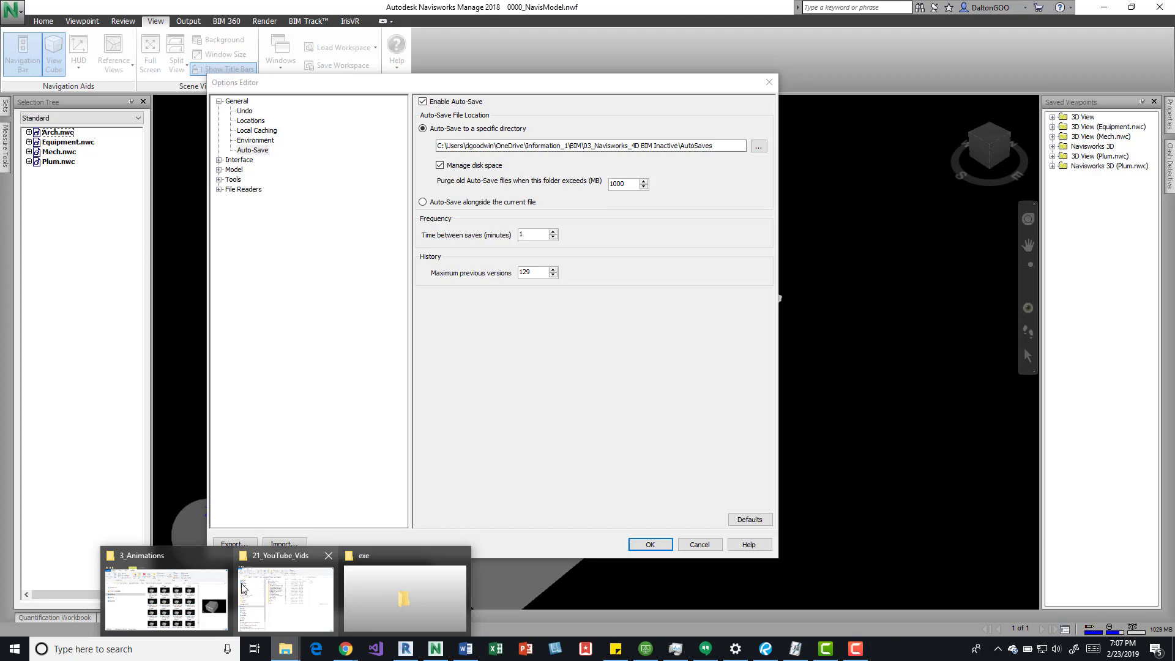
click(166, 596)
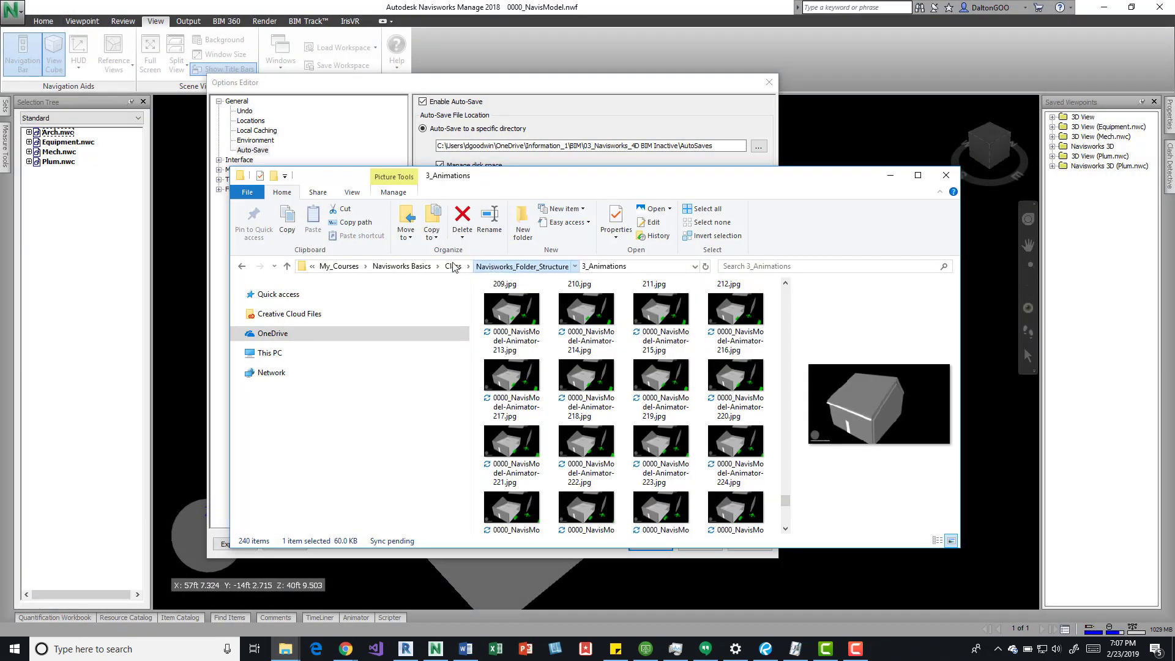
click(521, 266)
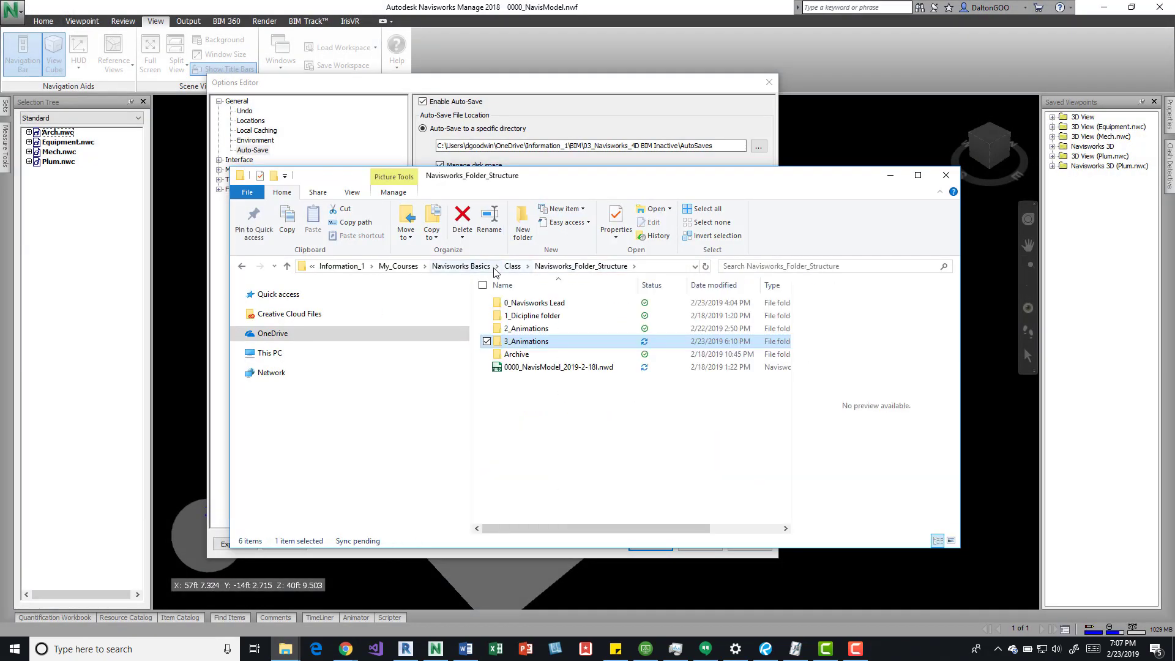
click(513, 266)
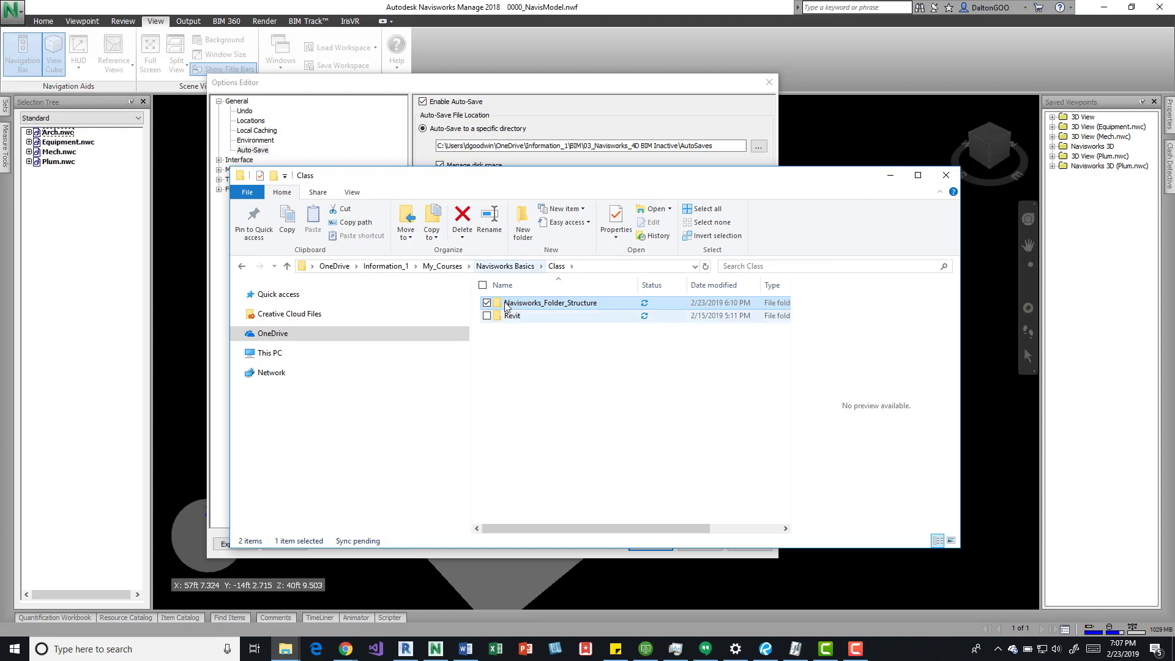
click(506, 267)
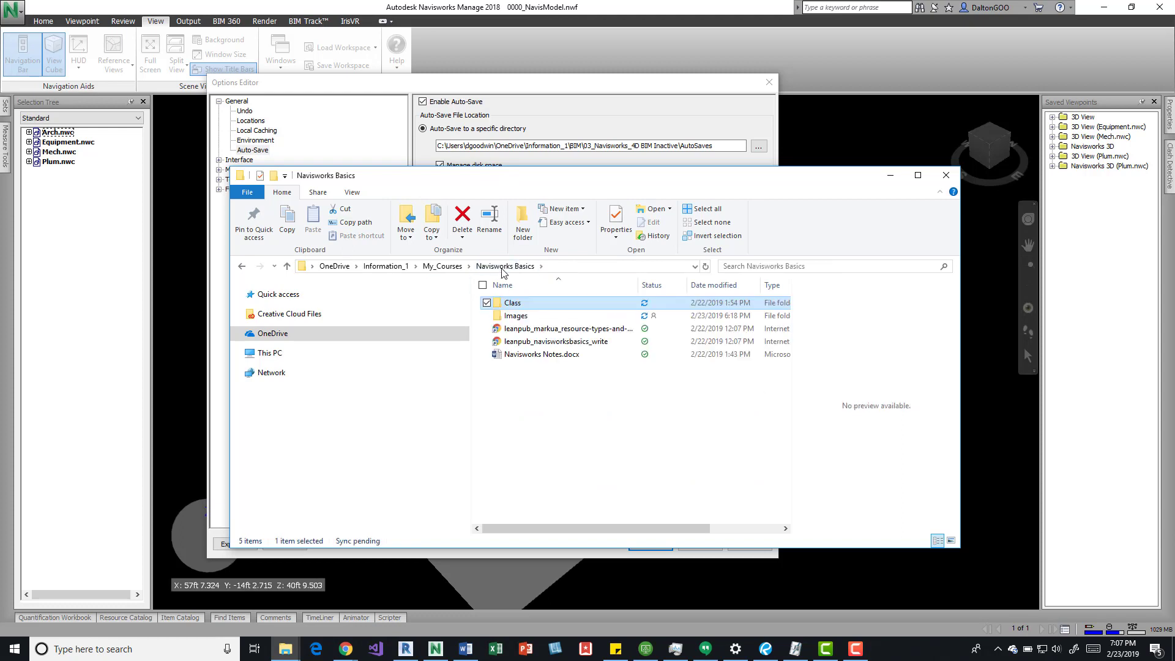
double_click(511, 304)
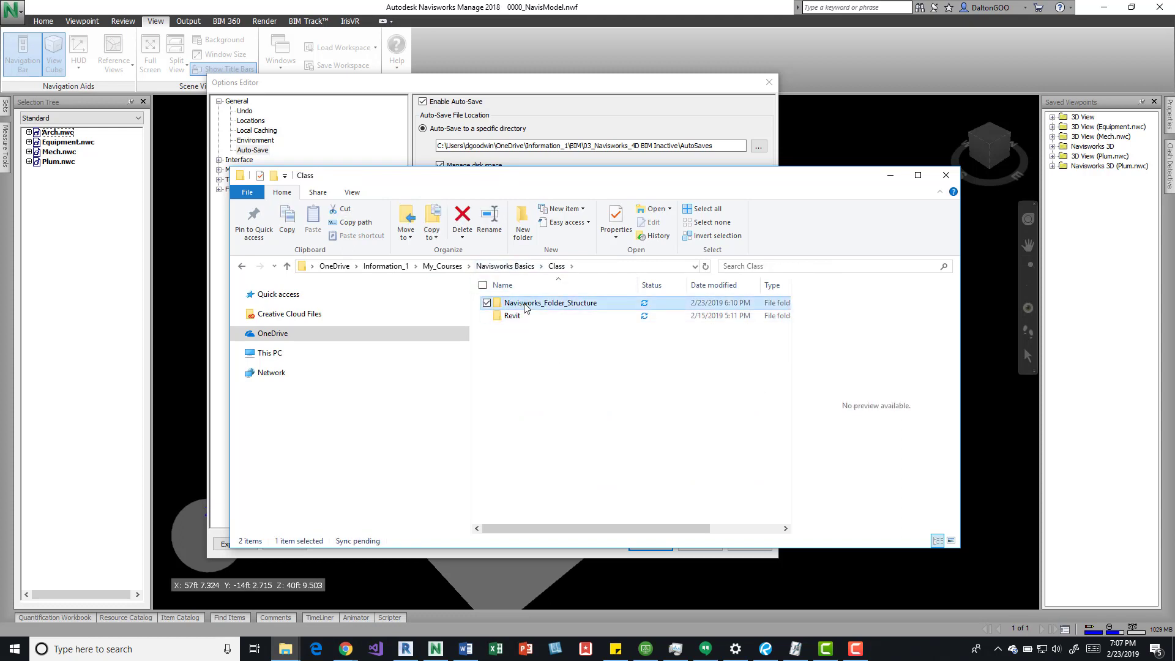
double_click(527, 305)
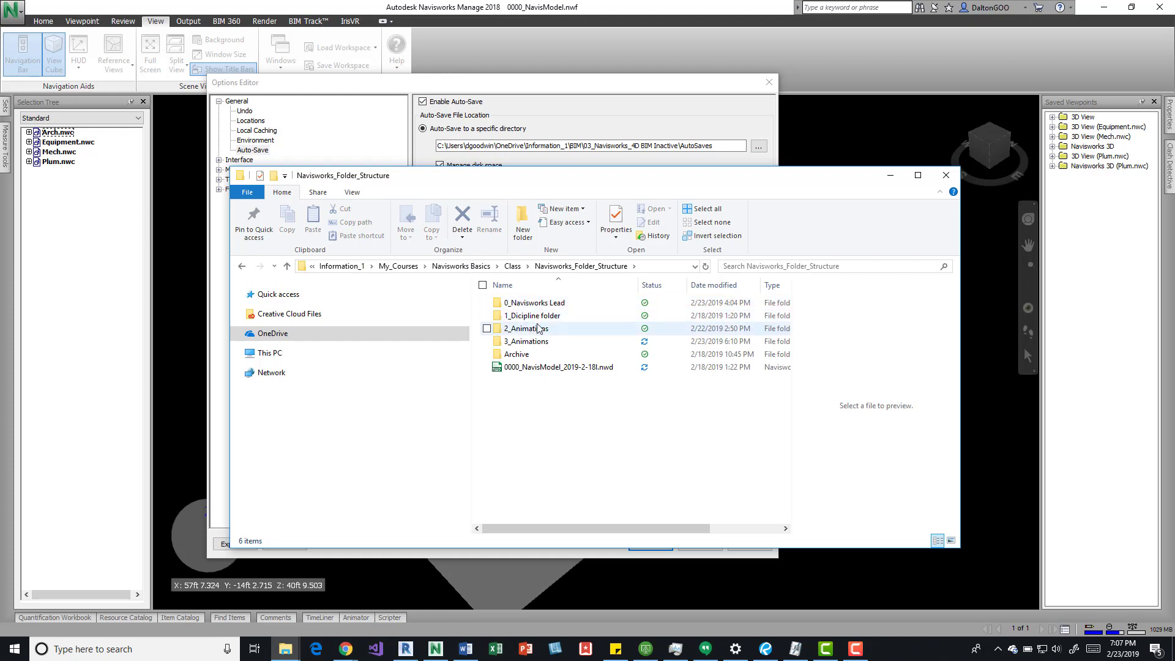
double_click(538, 356)
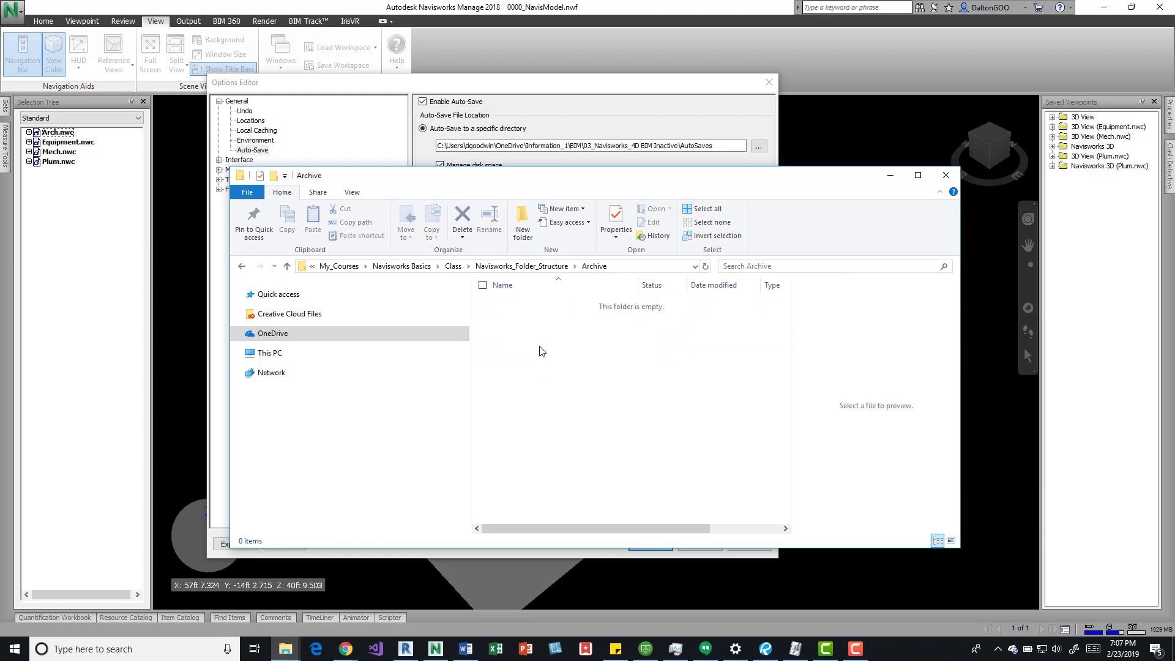
Go back to Navisworks_Folder_Structure, then select the full auto-save folder path in Options.
click(535, 267)
click(718, 143)
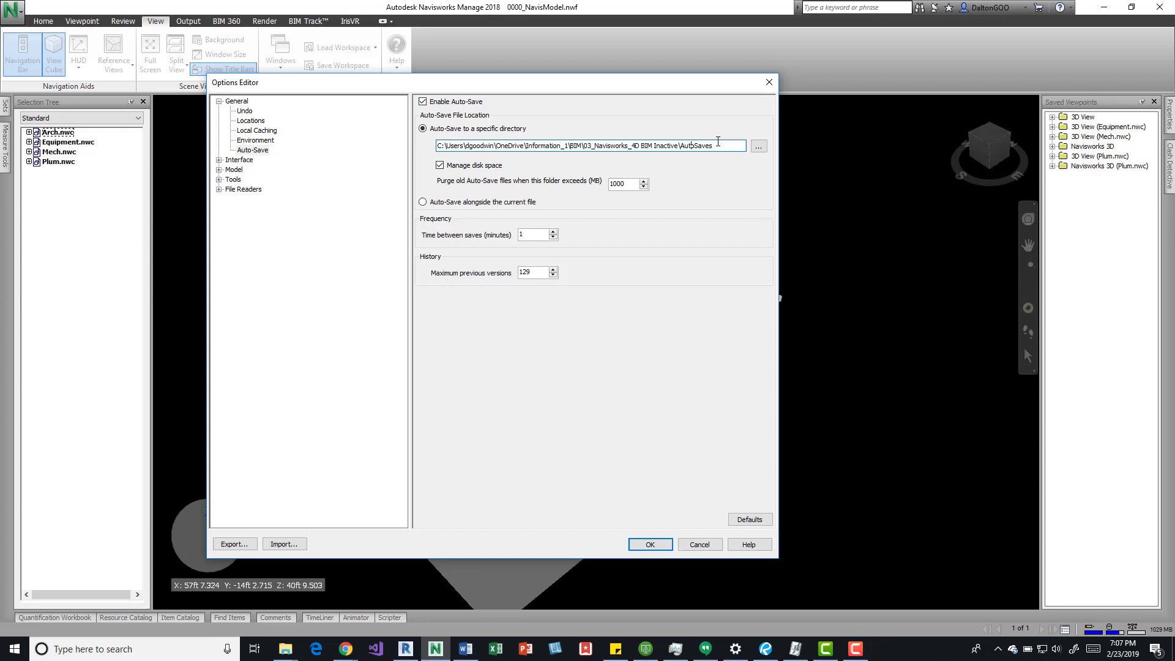
drag(724, 146, 435, 146)
key(ctrl+c)
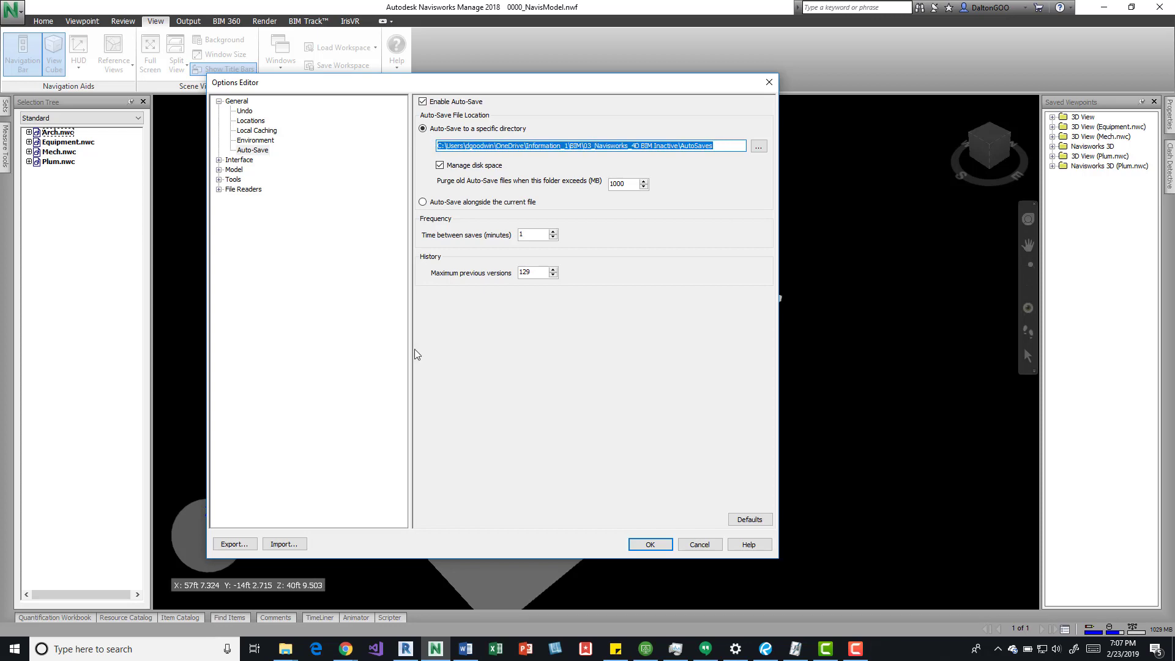
Paste the auto-save path into Explorer's address bar to open AutoSaves and scroll its 53 files.
mouse_move(302, 647)
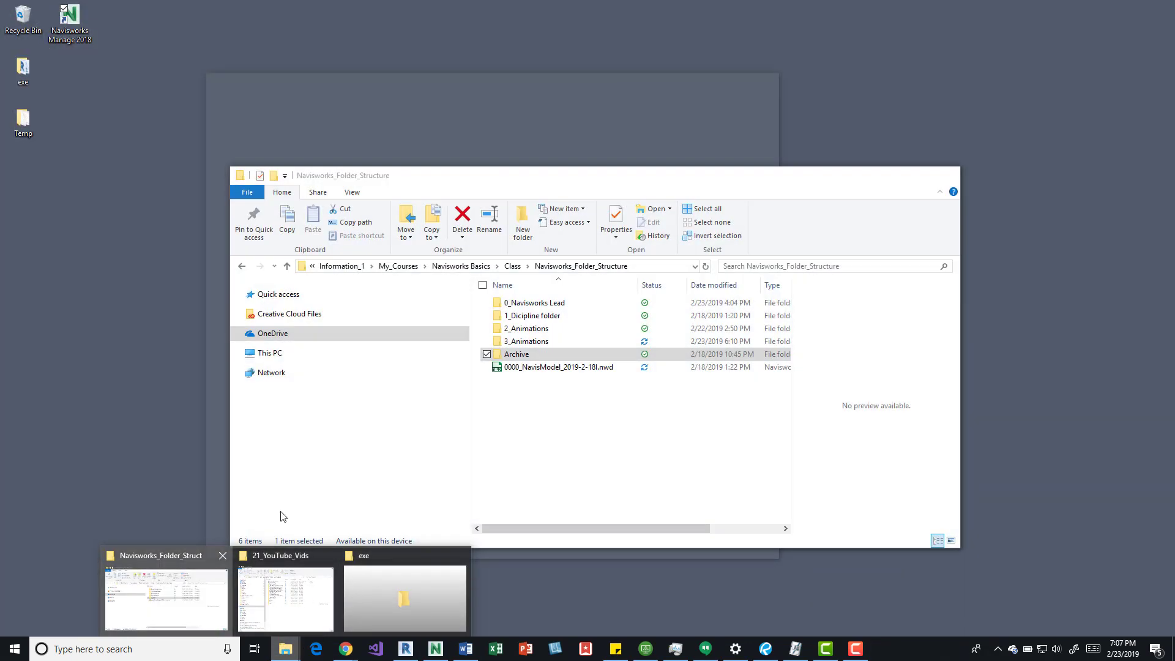
click(165, 597)
click(644, 268)
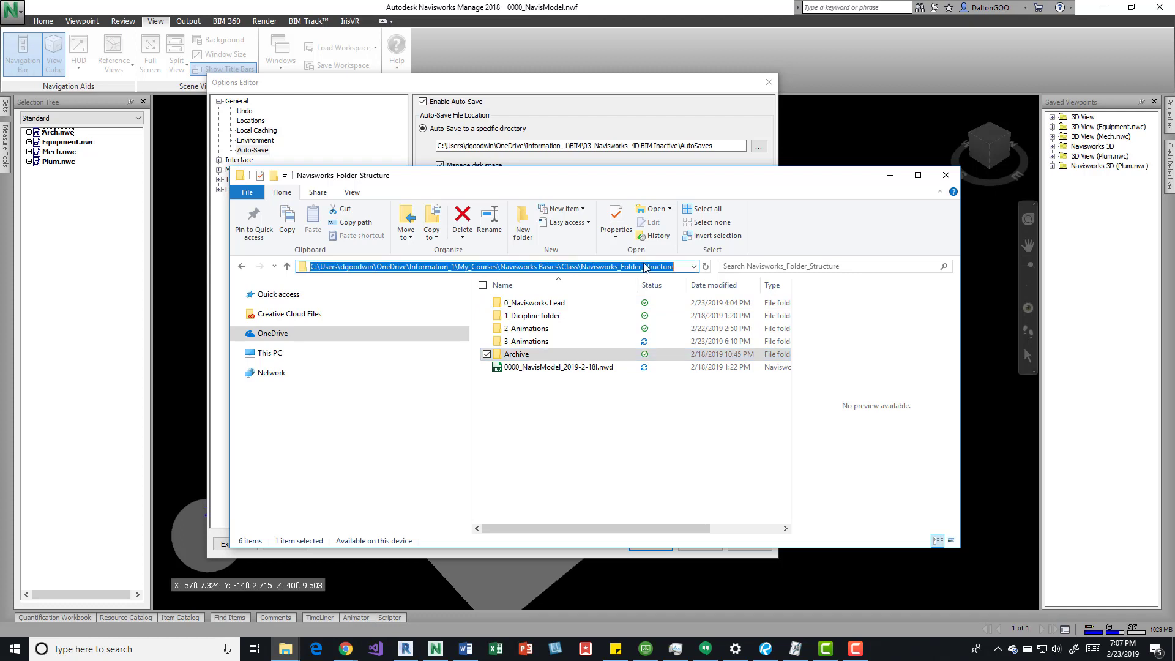
key(ctrl+v)
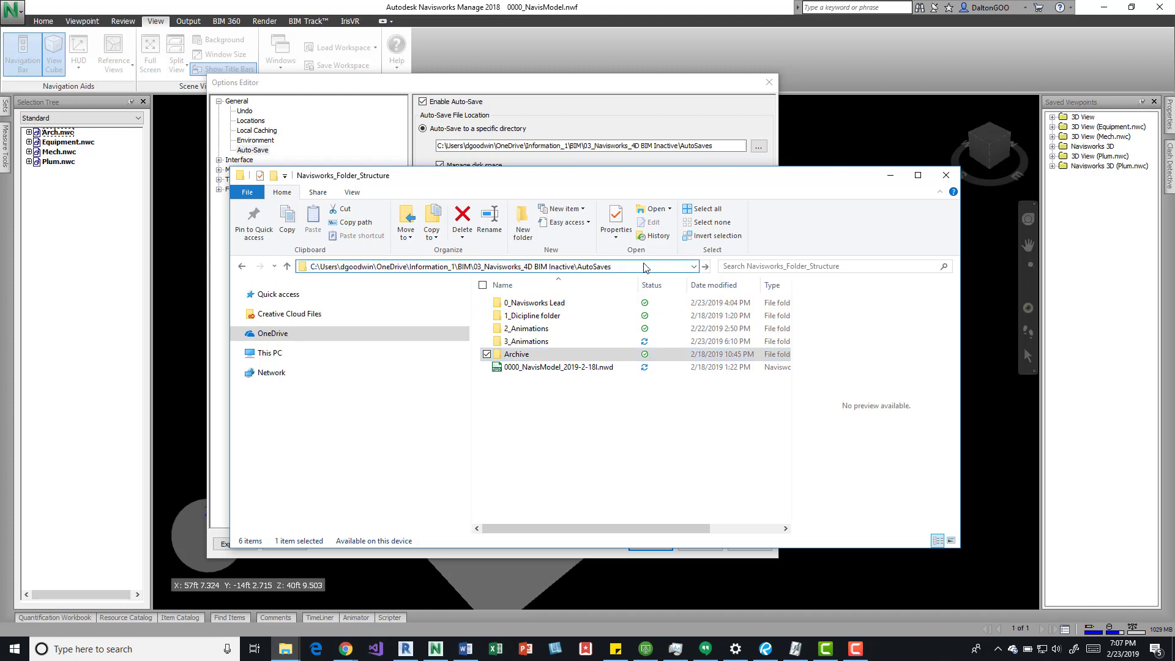
key(Return)
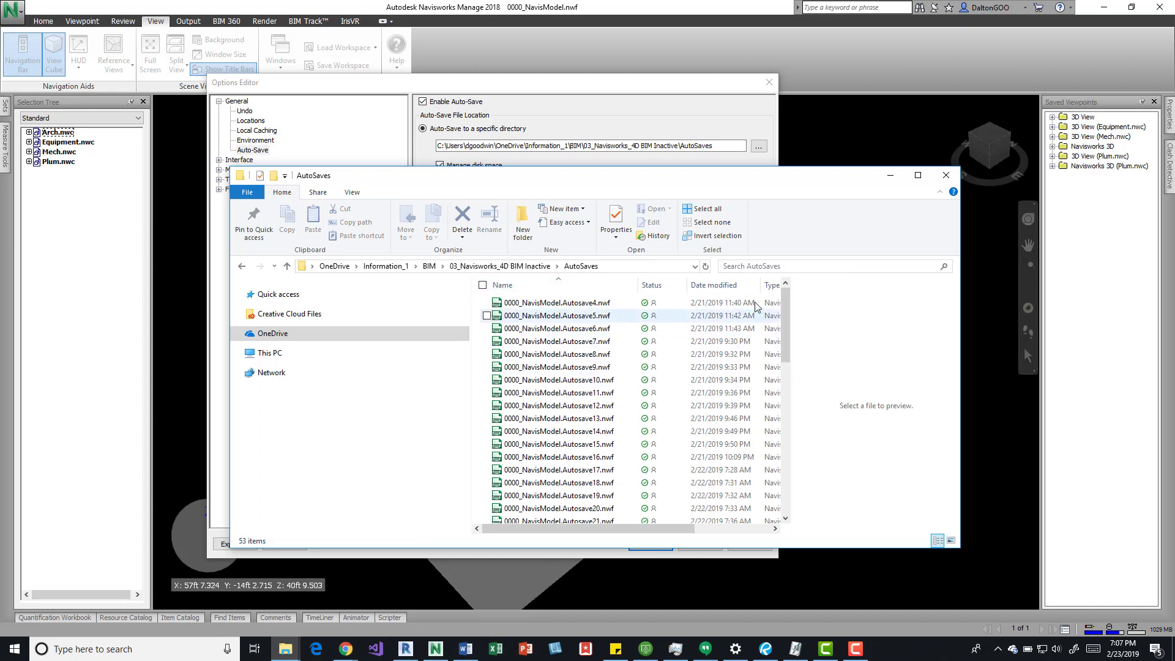
drag(788, 301, 768, 479)
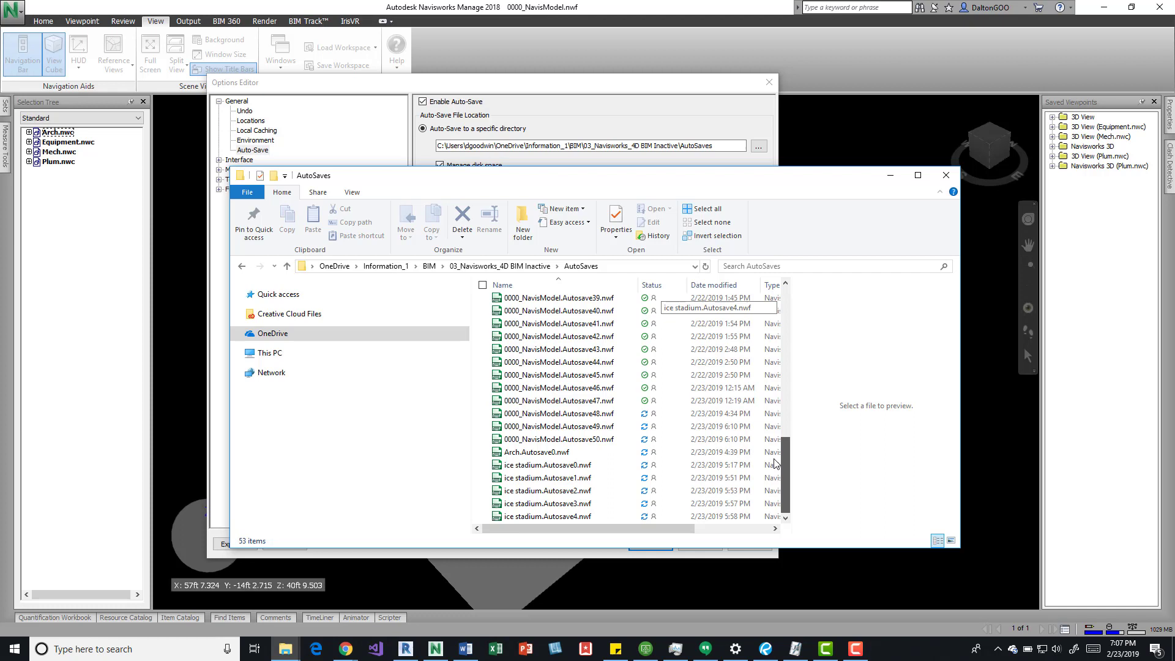
scroll(704, 428, up, 12)
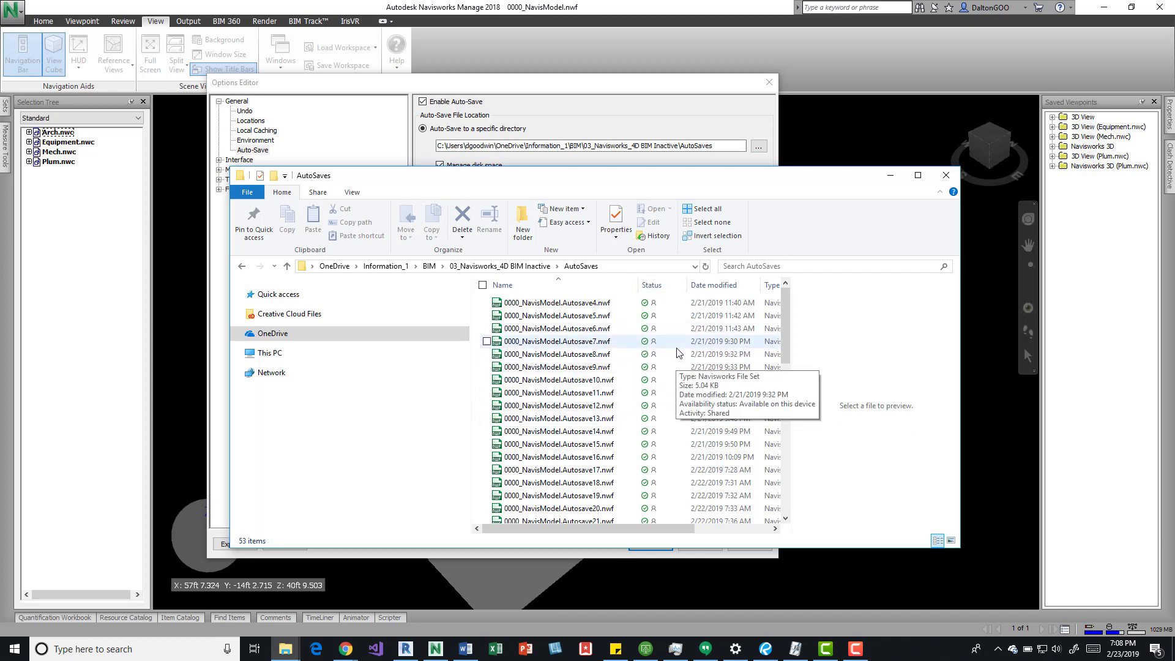
scroll(680, 358, down, 12)
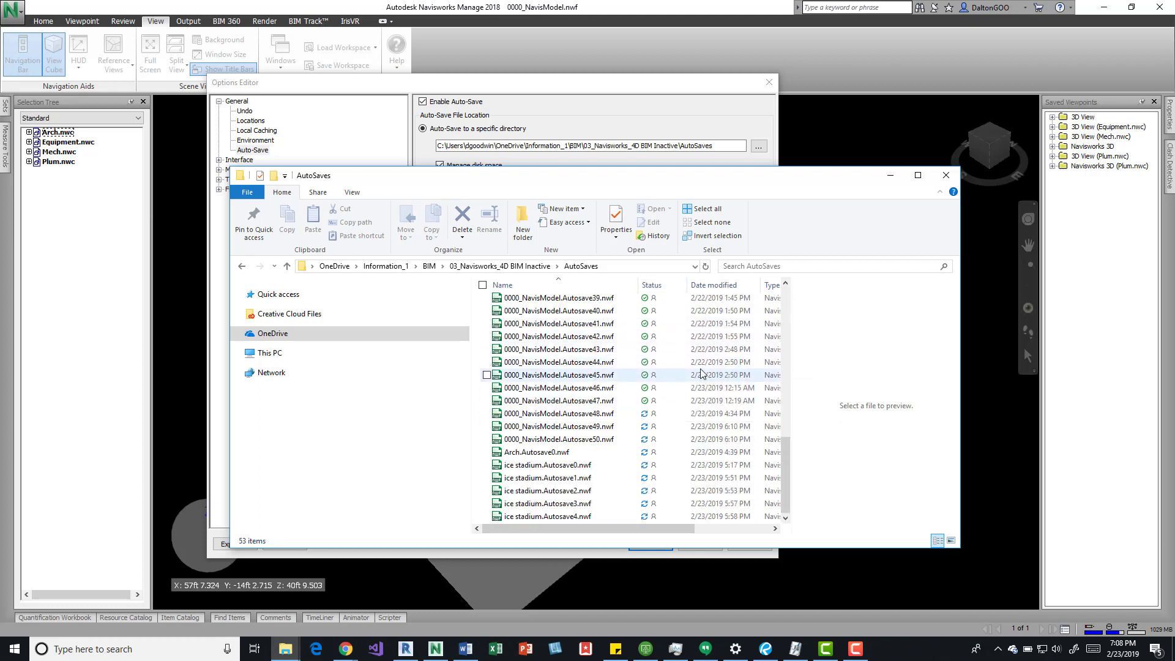
scroll(702, 373, up, 12)
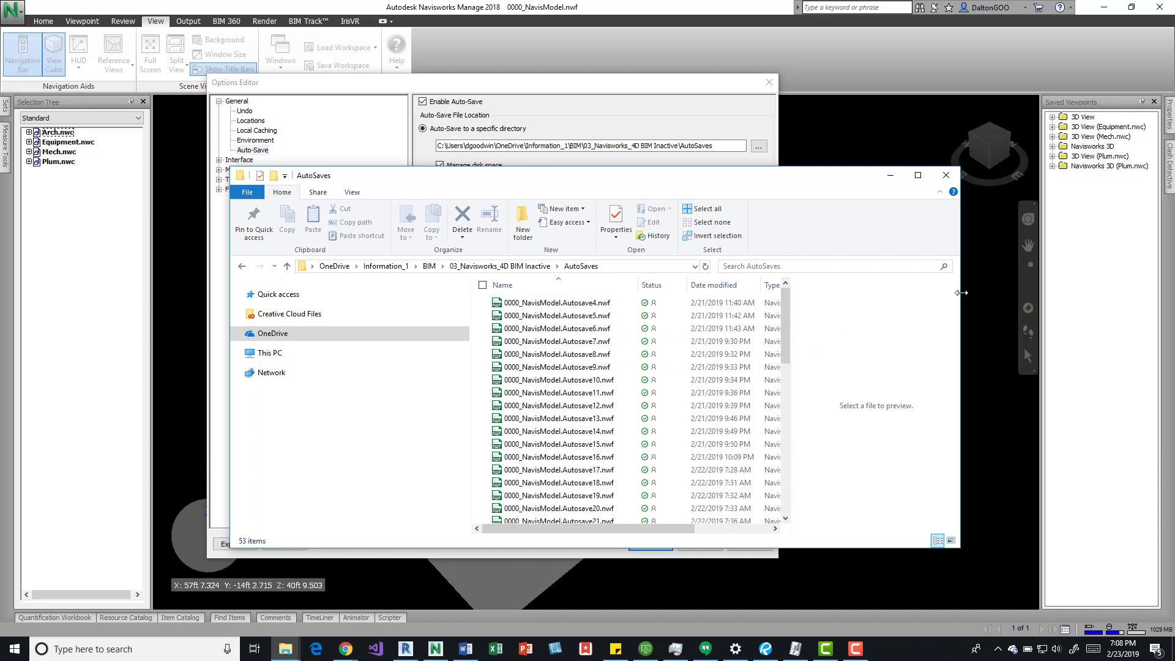
Widen the AutoSaves window to show file types and sizes, then return to the Options Editor.
drag(962, 293, 1121, 294)
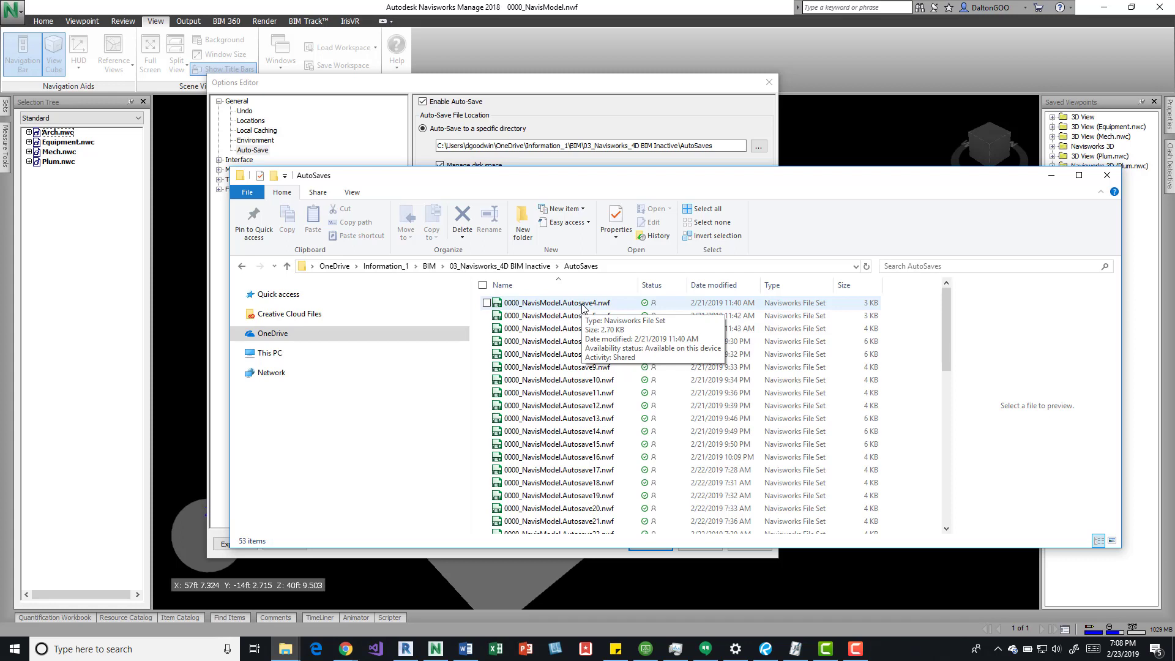
click(566, 146)
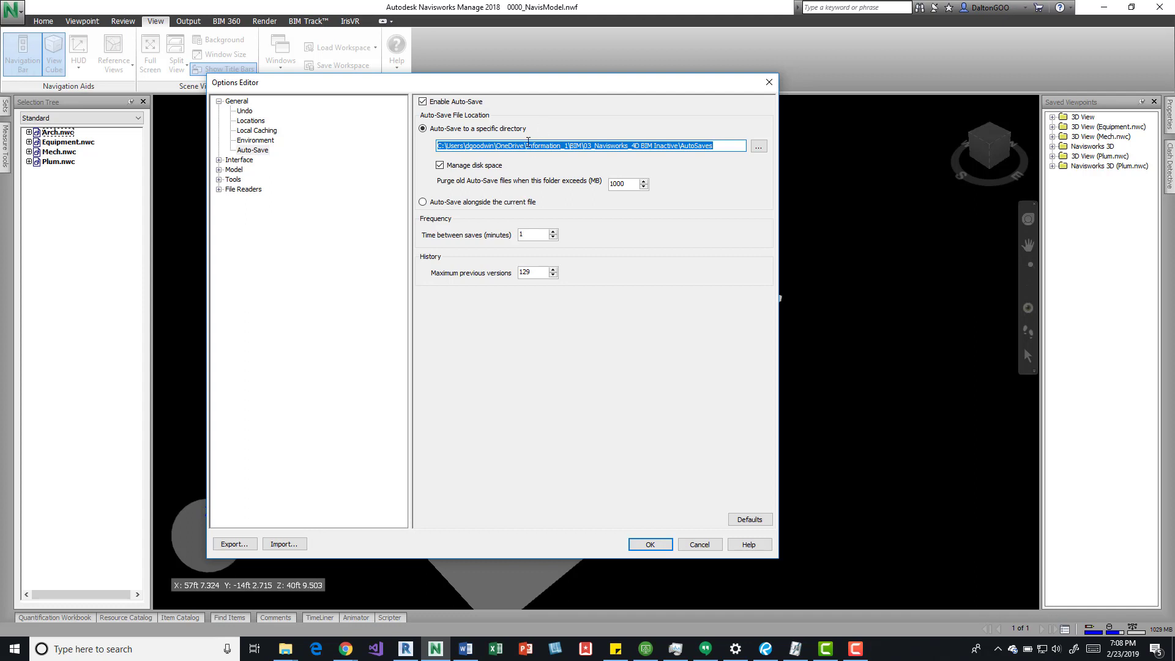
Switch Auto-Save to save alongside the current file, then back to the specific directory.
click(436, 202)
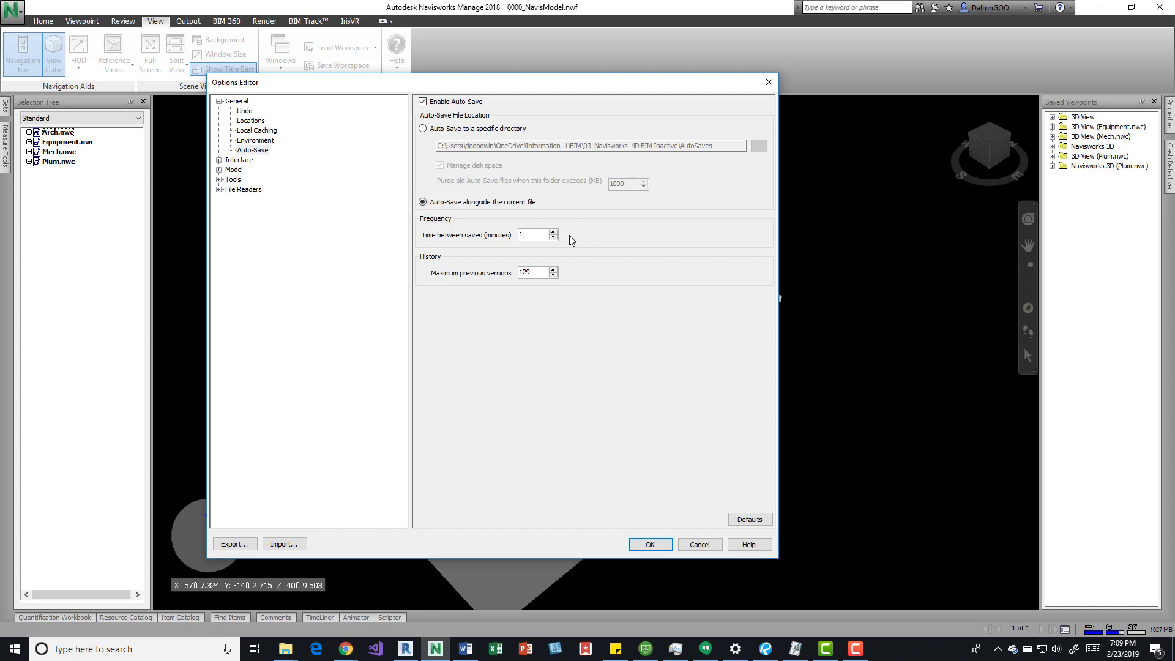
click(422, 129)
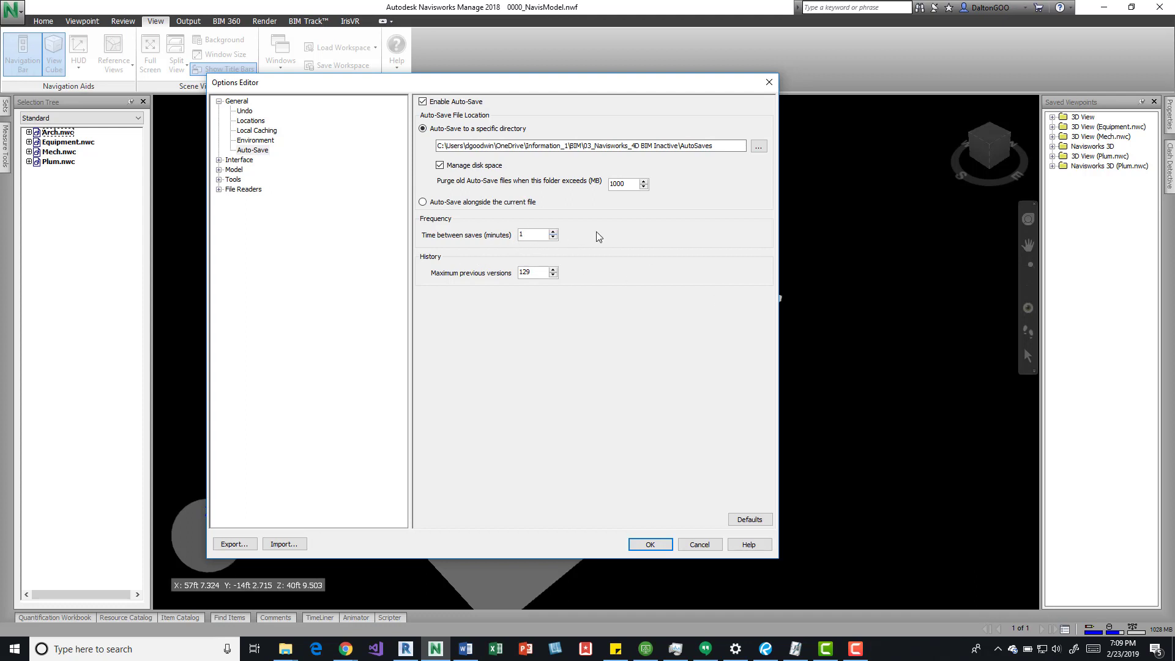
Raise the time between saves from 1 to 60 minutes and set maximum previous versions to 50.
click(555, 232)
click(552, 232)
click(553, 232)
click(553, 233)
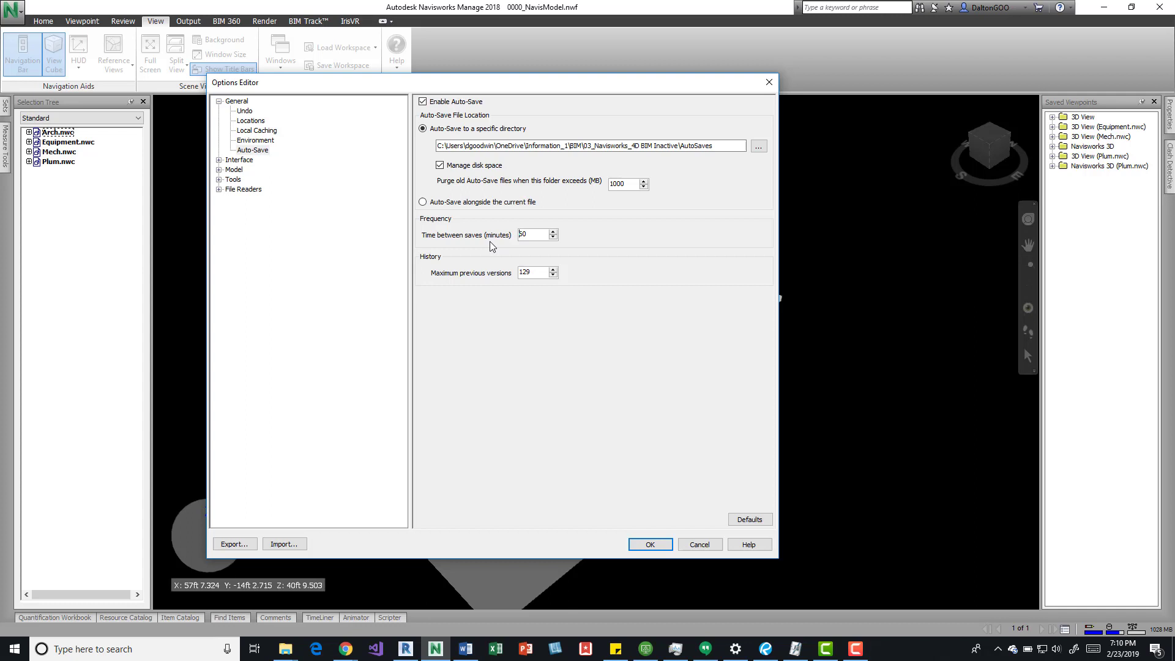
click(536, 273)
click(460, 272)
text(50)
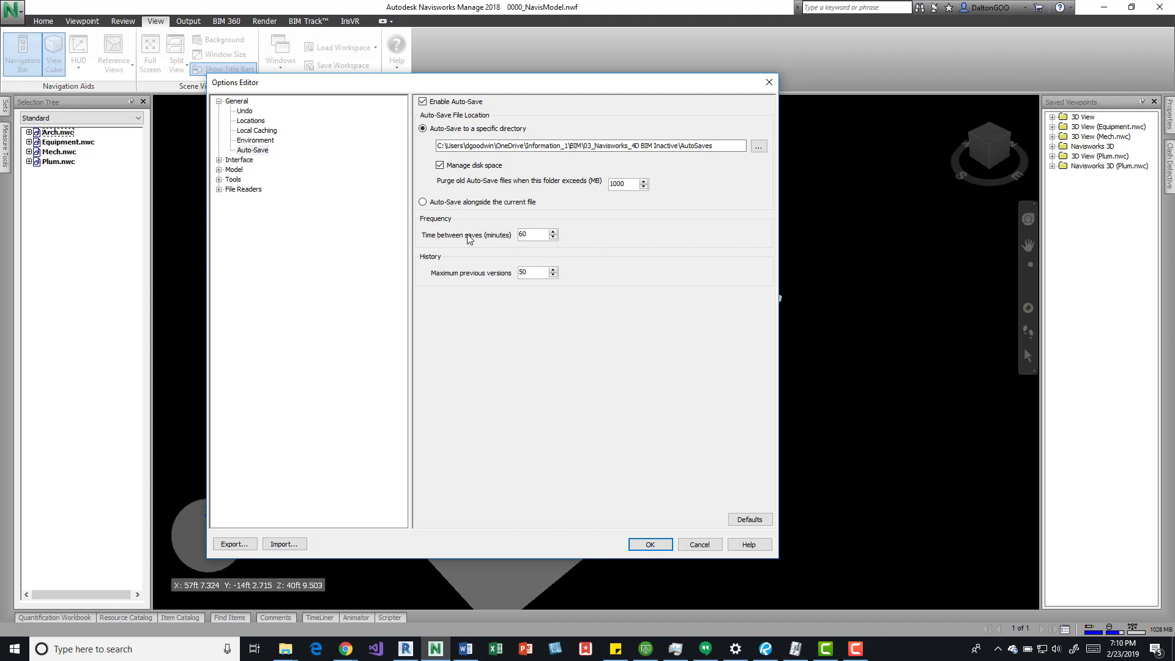